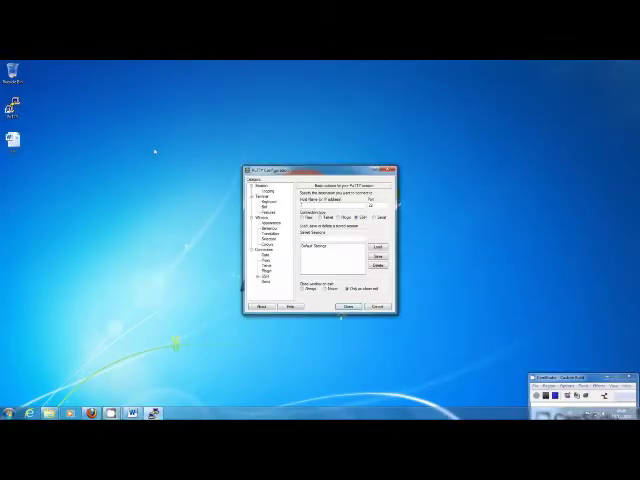
Choose the Serial connection type and open a COM1 session at 9600 baud
click(374, 217)
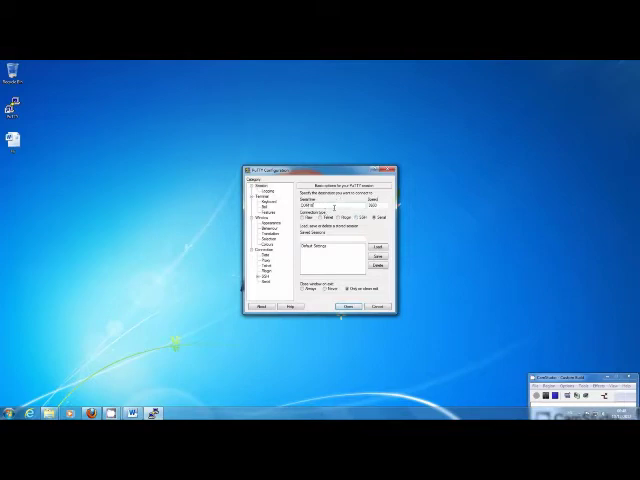
click(344, 307)
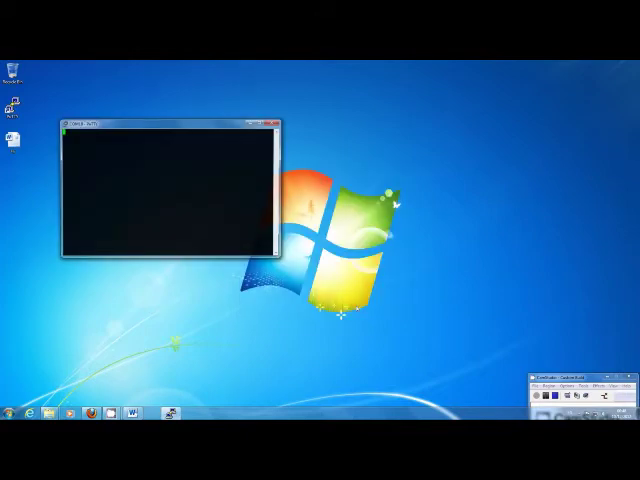